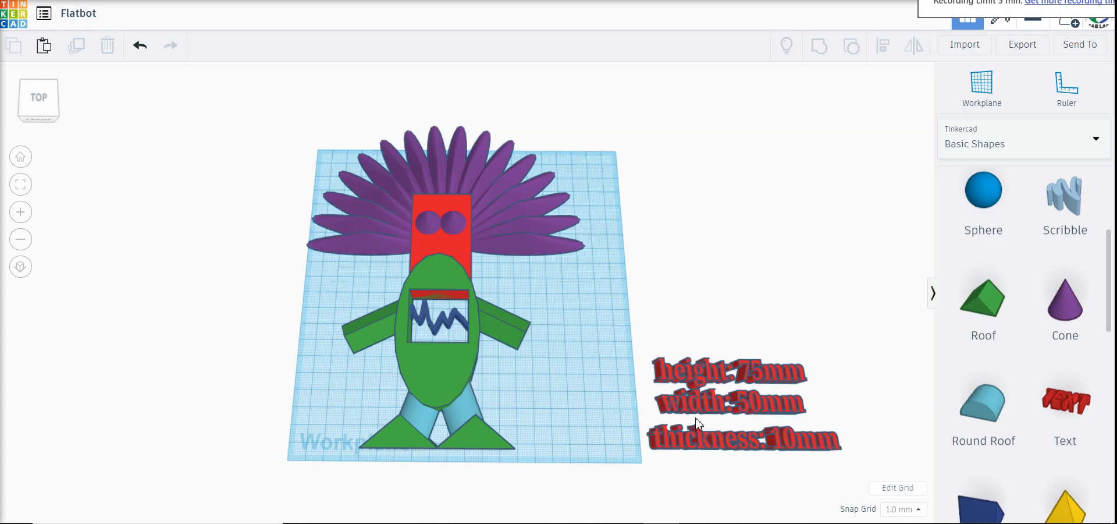
Step: Try moving the right foot away from the robot, and undo the move
drag(470, 435, 599, 430)
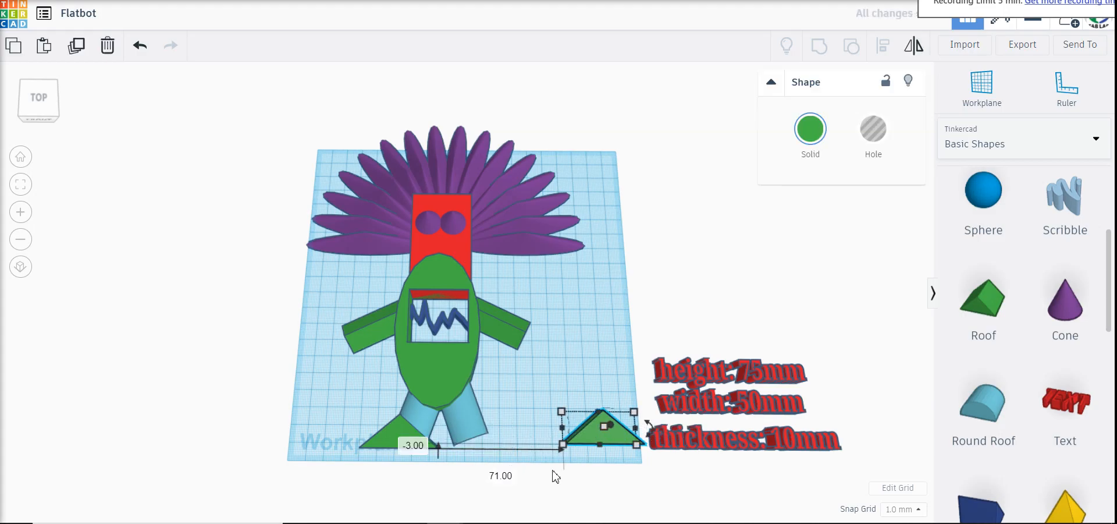
click(140, 47)
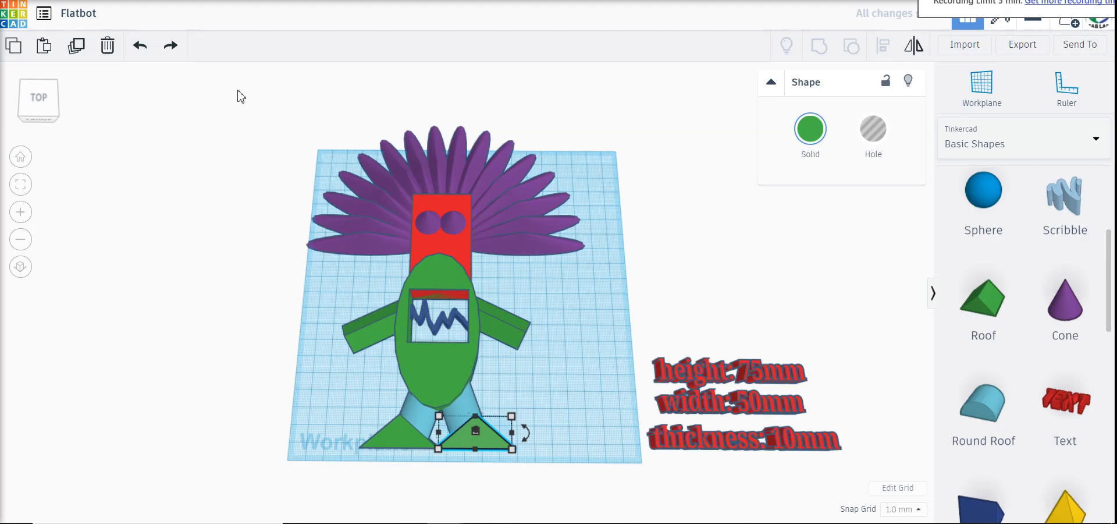
Step: Group all the robot's parts into one shape, leaving out the red dimension texts, and shift the group slightly toward the workplane's back edge
drag(237, 90, 631, 485)
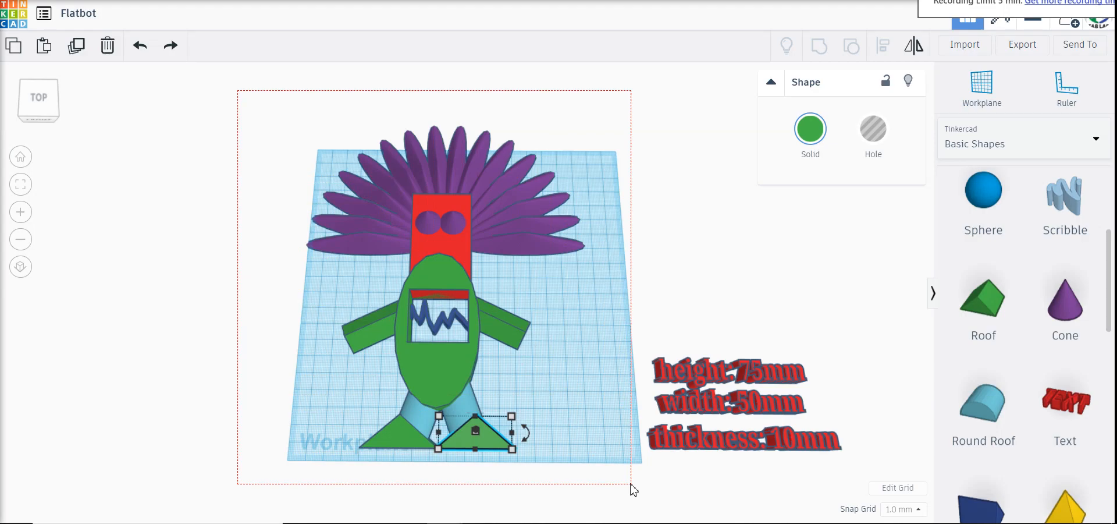
drag(631, 487, 596, 489)
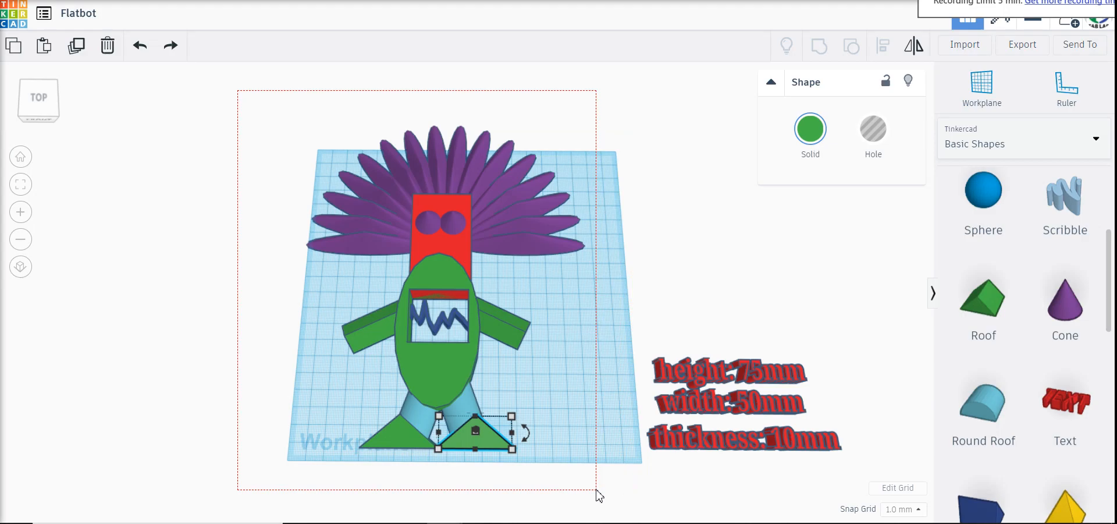
drag(596, 489, 597, 490)
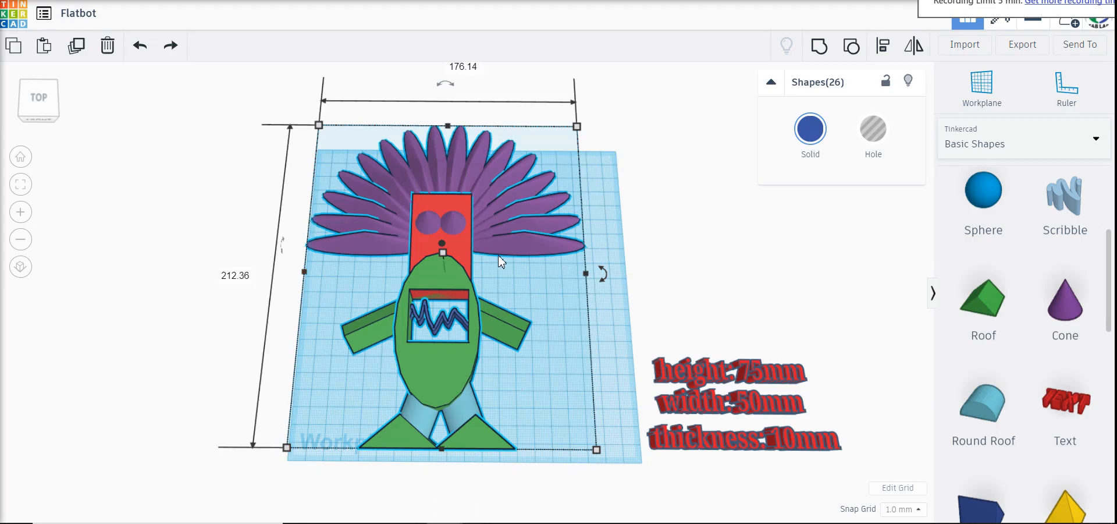
click(818, 53)
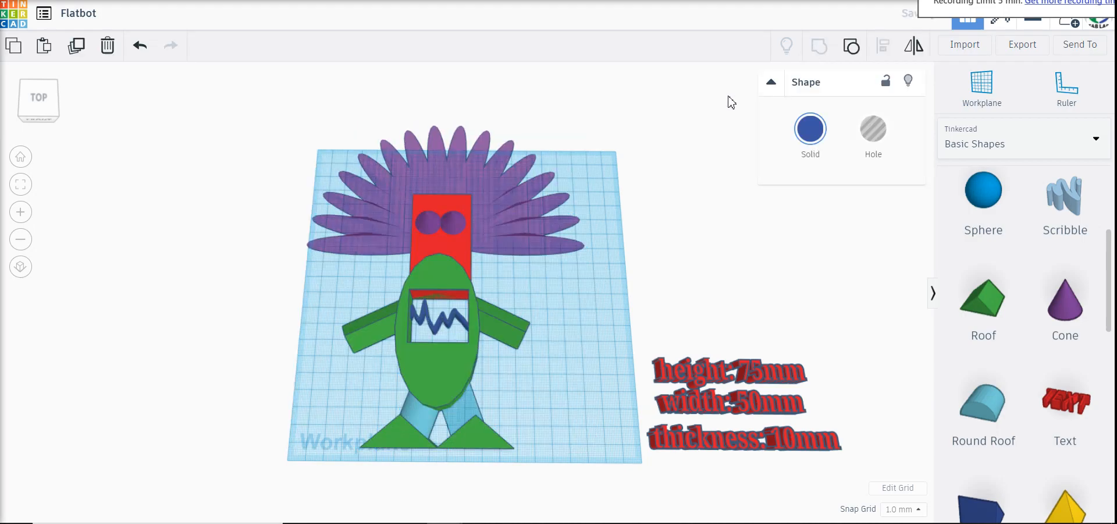
click(621, 274)
mouse_move(514, 244)
mouse_down()
mouse_move(414, 248)
mouse_move(466, 257)
mouse_move(541, 183)
mouse_move(516, 249)
mouse_move(512, 239)
mouse_up()
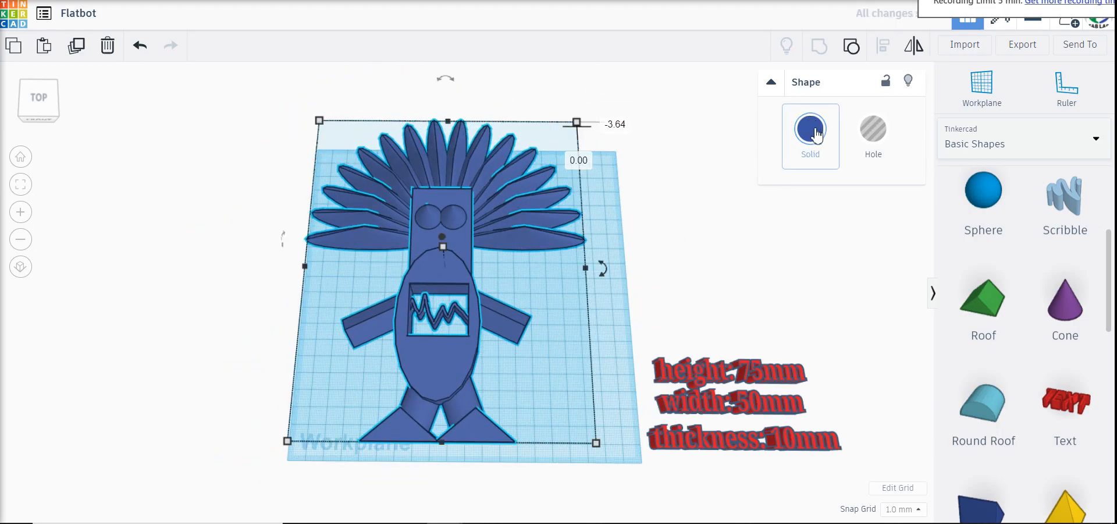
Step: Recolor the grouped robot light blue and change it to pink
click(809, 154)
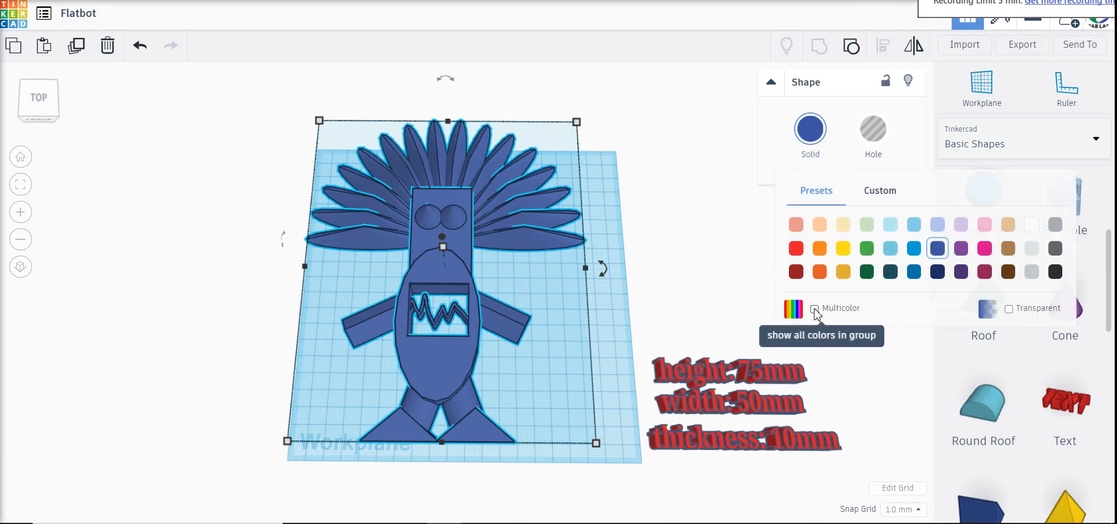
click(914, 248)
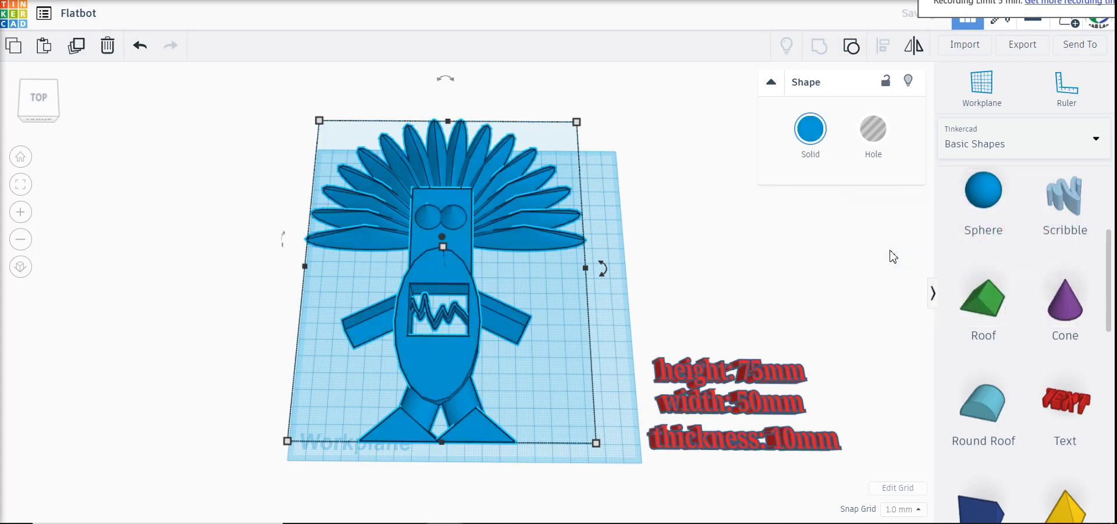
click(812, 154)
click(992, 248)
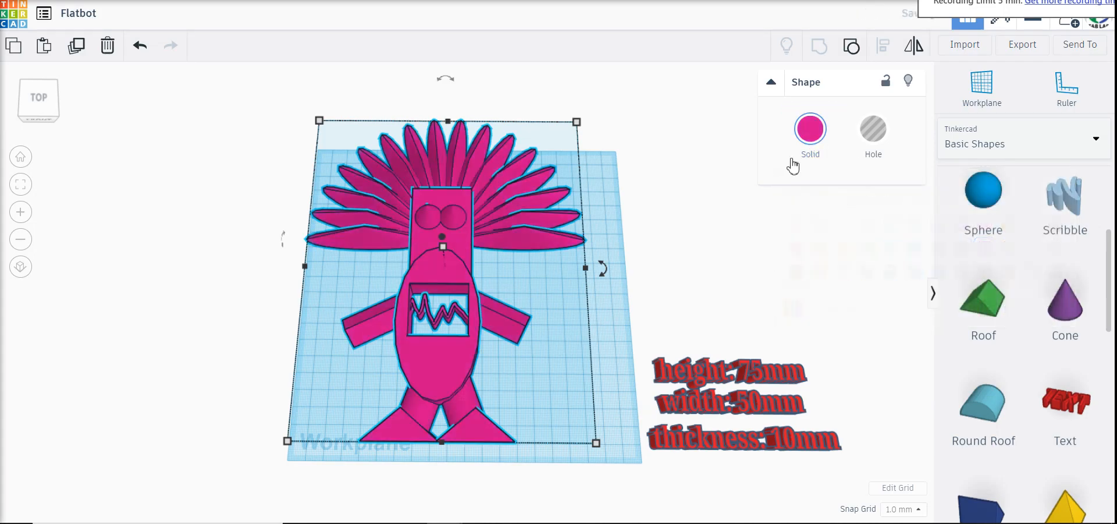
Step: Enable Multicolor for the grouped robot to show its original part colors, and nudge it slightly on the workplane
click(812, 133)
click(815, 308)
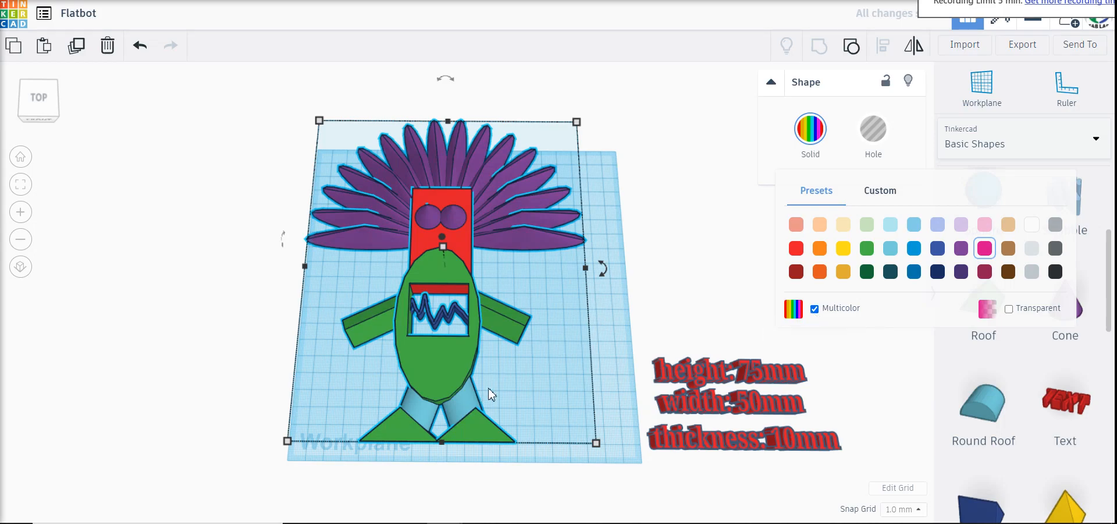
drag(487, 387, 471, 317)
Step: Set the robot's head-to-foot length to 75 mm and reposition it on the workplane
mouse_move(290, 434)
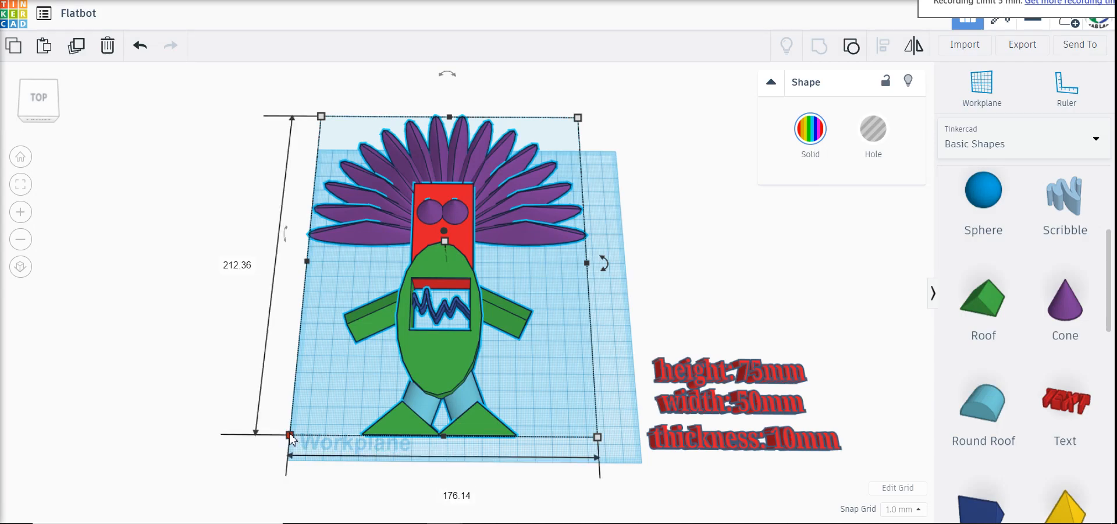
right_drag(242, 436, 249, 390)
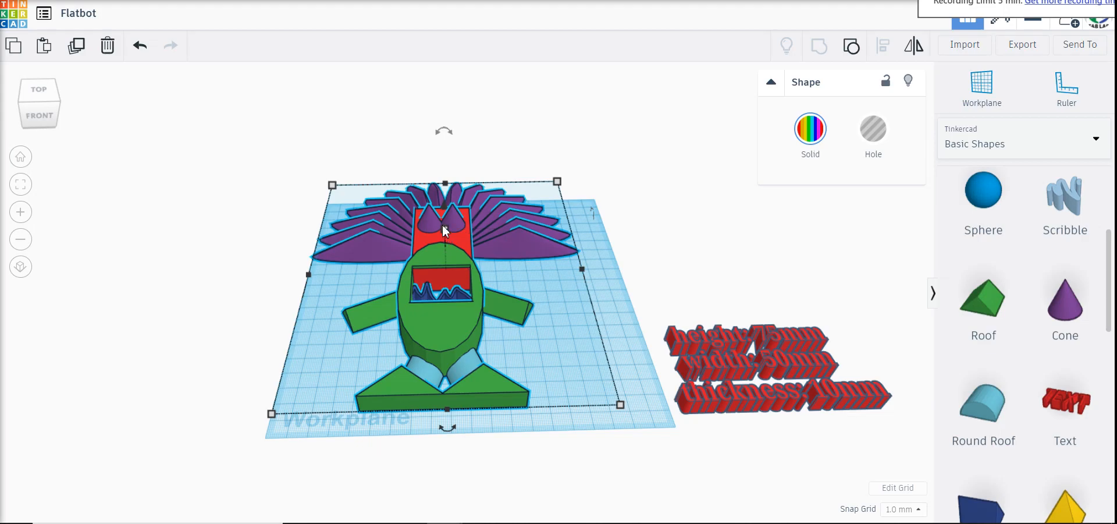
right_drag(591, 228, 599, 299)
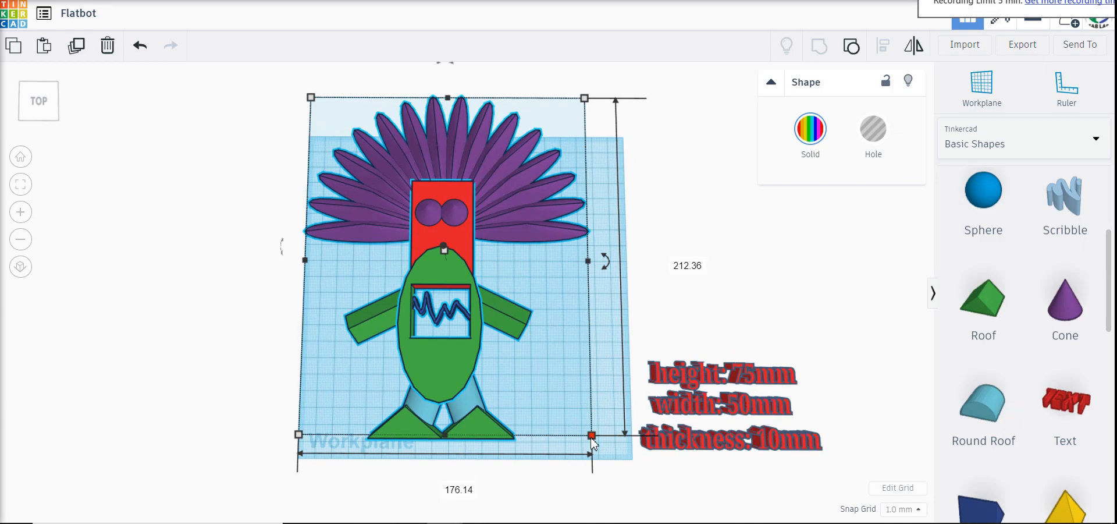
drag(591, 437, 553, 289)
click(641, 197)
text(75)
key(Return)
drag(428, 159, 463, 278)
scroll(464, 391, up, 2)
scroll(464, 393, up, 2)
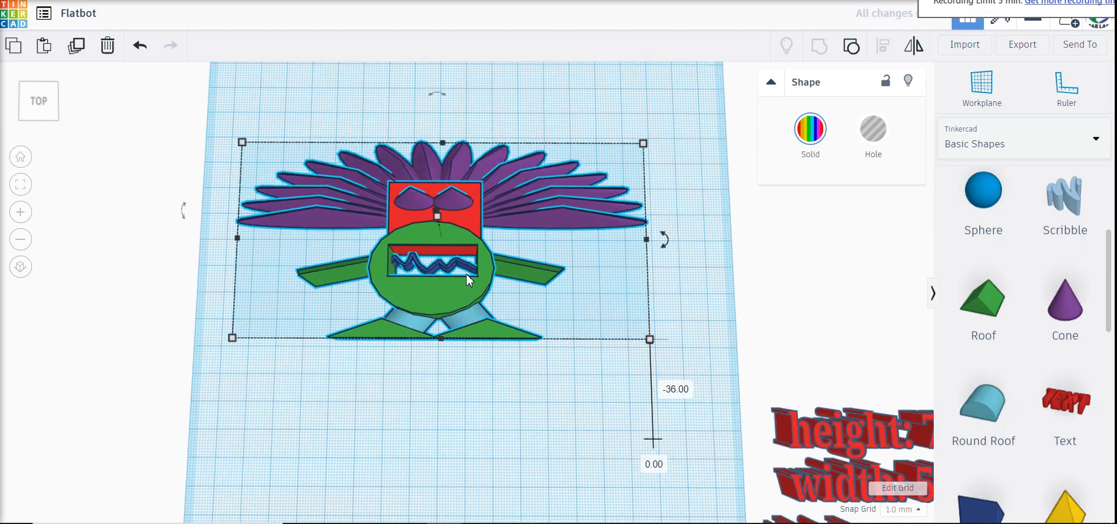
Step: Set the robot's width to 50 mm and move it back toward the middle of the workplane
drag(645, 238, 366, 298)
click(292, 396)
text(55.14)
key(Return)
drag(282, 292, 469, 386)
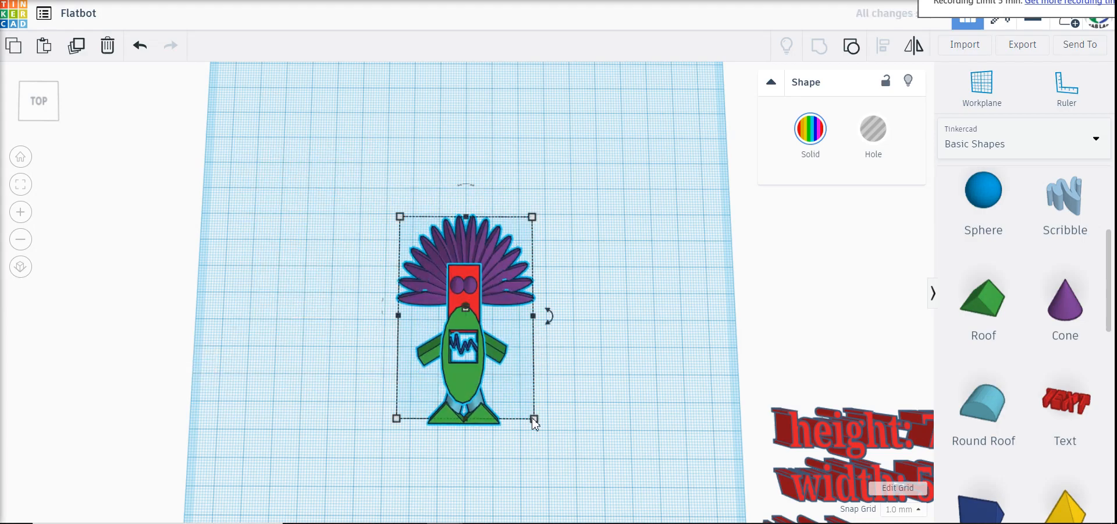
mouse_move(535, 420)
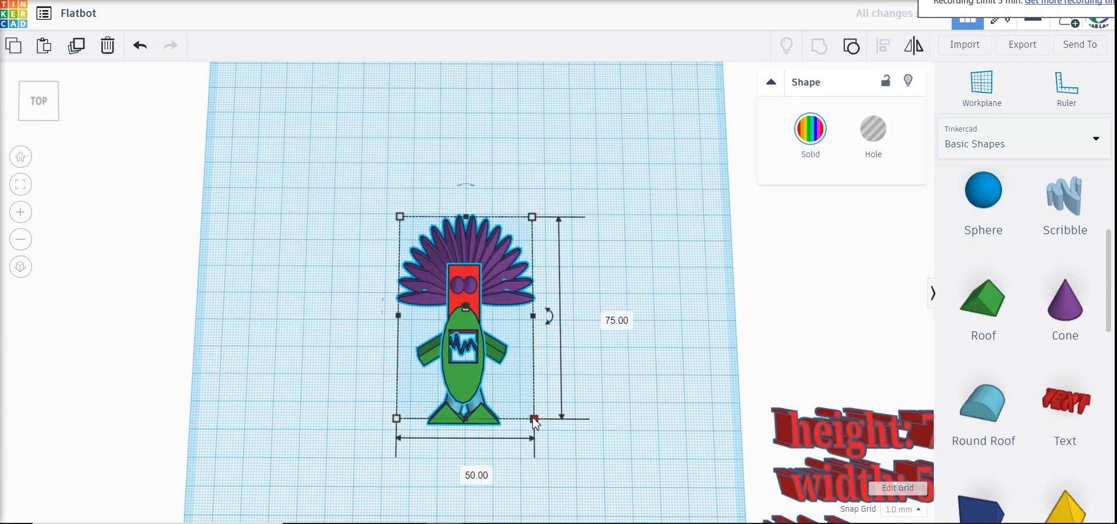
Step: Reduce the robot's thickness to the 10 mm given in the red thickness text
right_drag(583, 429, 584, 356)
right_drag(515, 416, 493, 221)
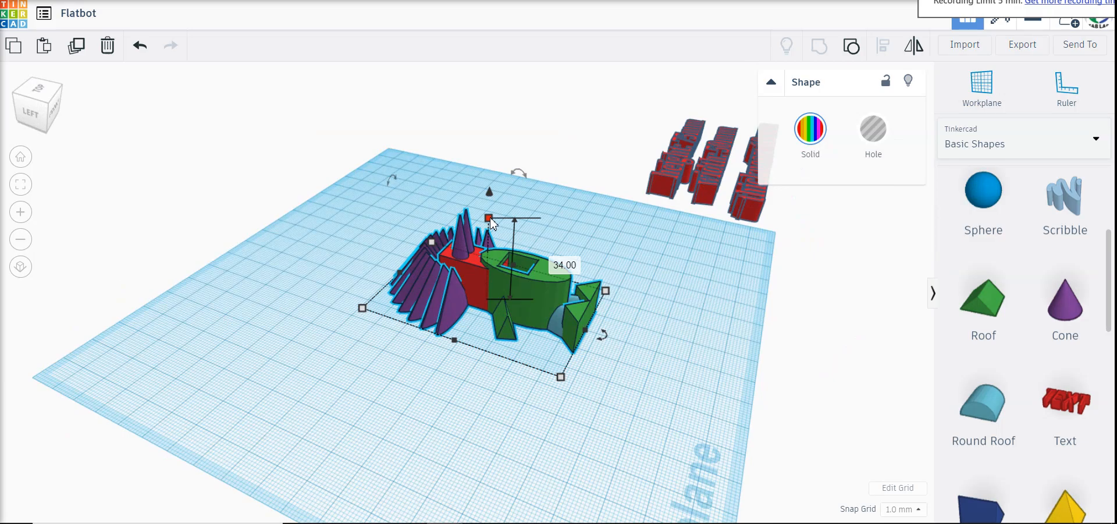
drag(490, 220, 488, 274)
right_drag(660, 310, 582, 392)
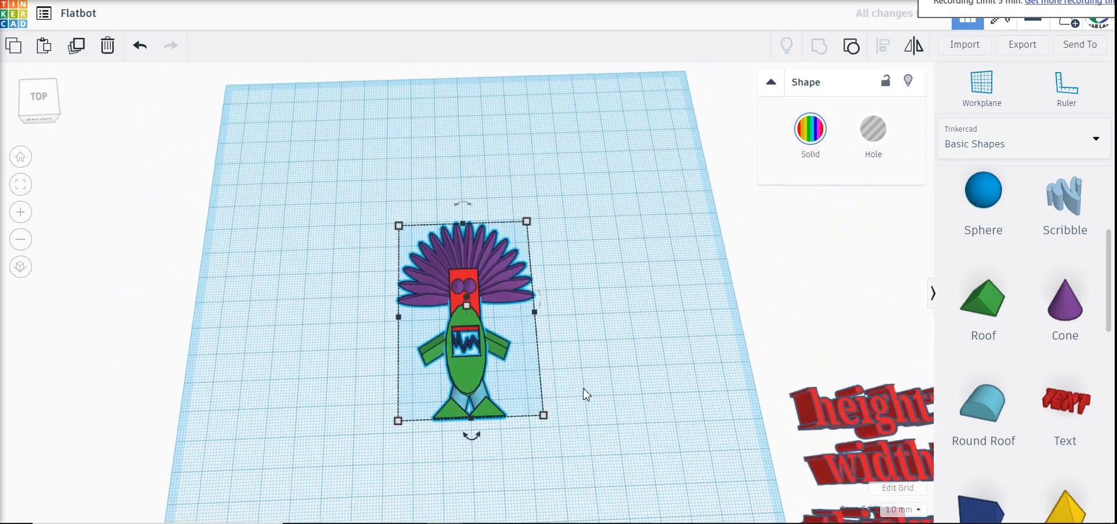
Step: Examine the resized robot up close and from several angles to check its proportions and parts
click(509, 378)
click(469, 374)
right_drag(510, 299, 578, 489)
scroll(529, 248, up, 2)
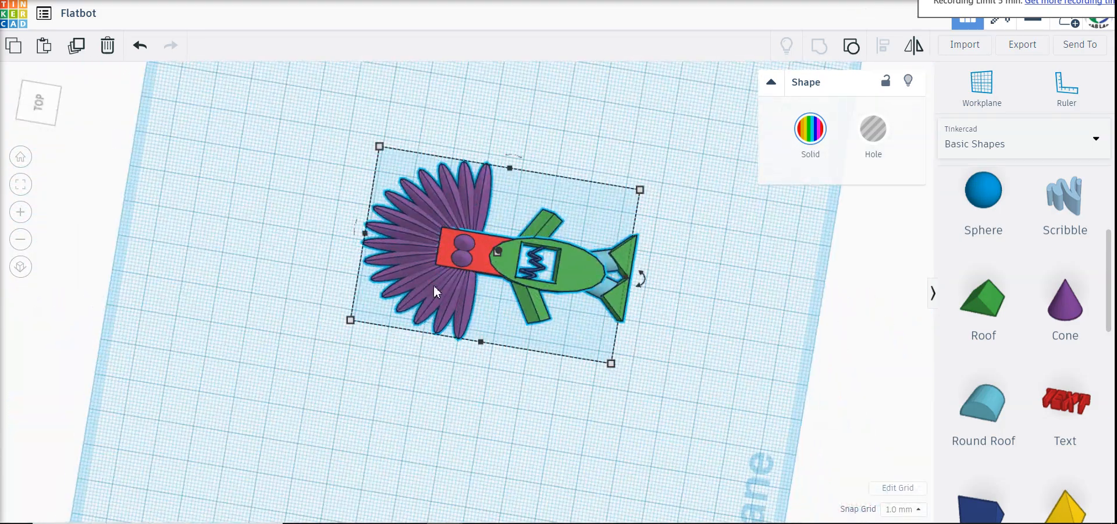
right_drag(446, 270, 264, 314)
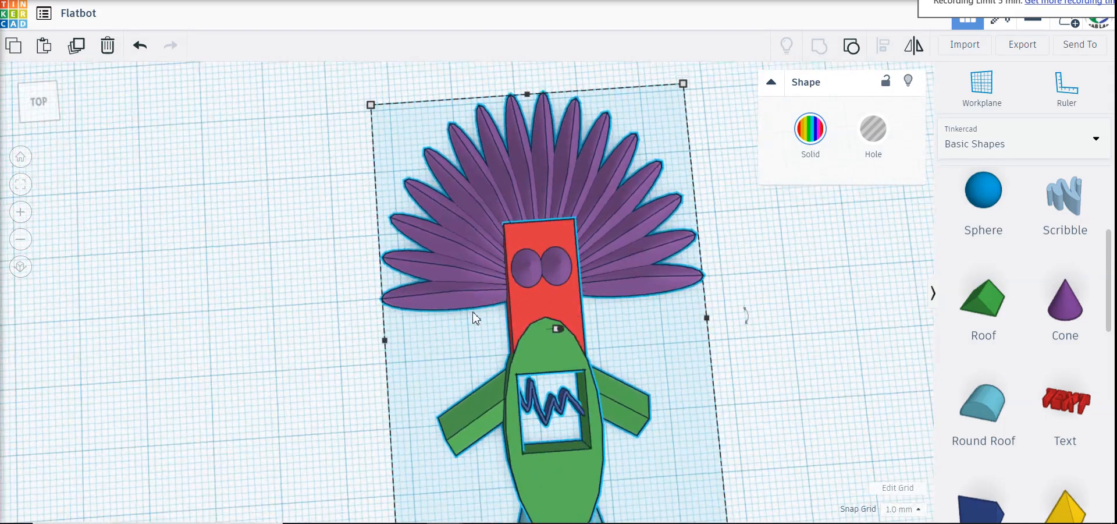
scroll(707, 319, down, 2)
scroll(705, 337, down, 2)
mouse_move(705, 336)
right_down()
mouse_move(678, 351)
mouse_move(693, 331)
right_up()
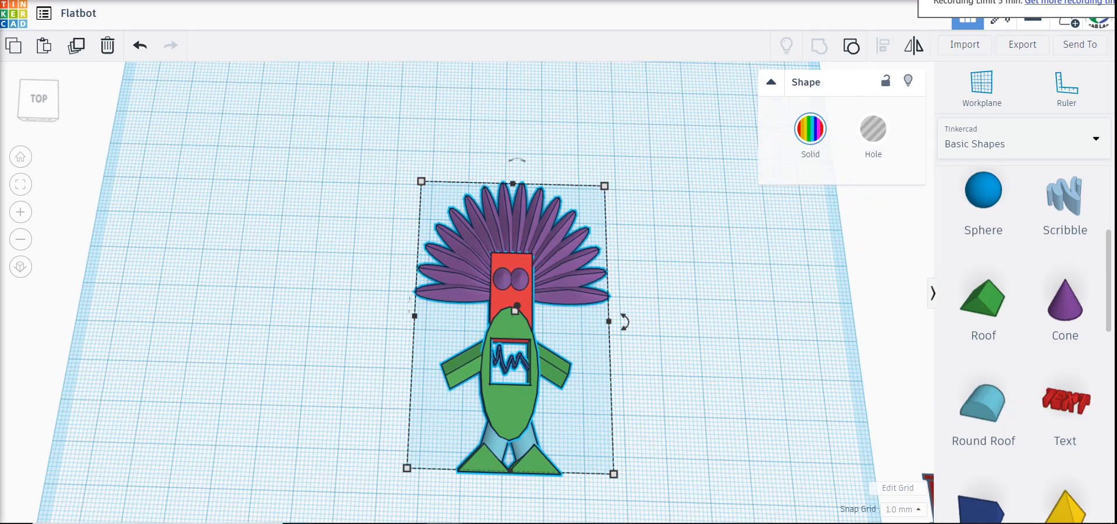